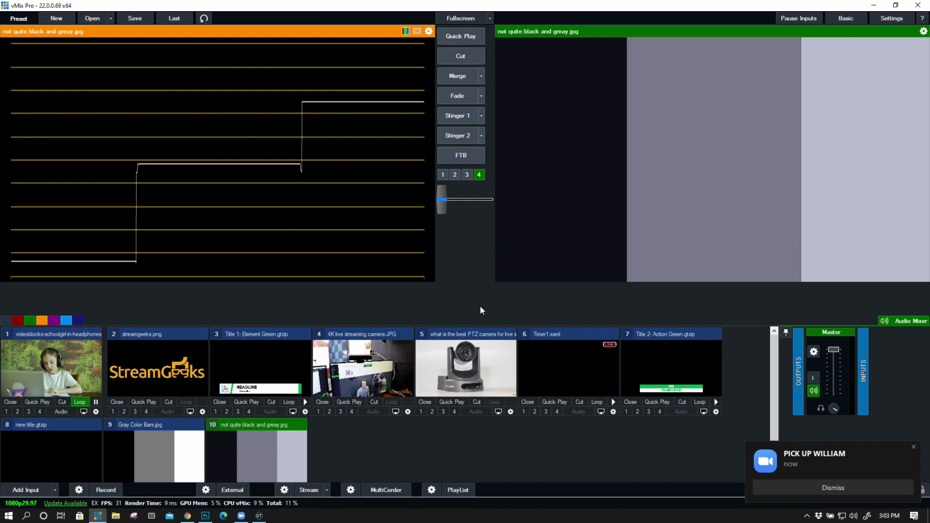
Step: Open the Input Select dialog on the NDI / Desktop Capture source list
double_click(306, 327)
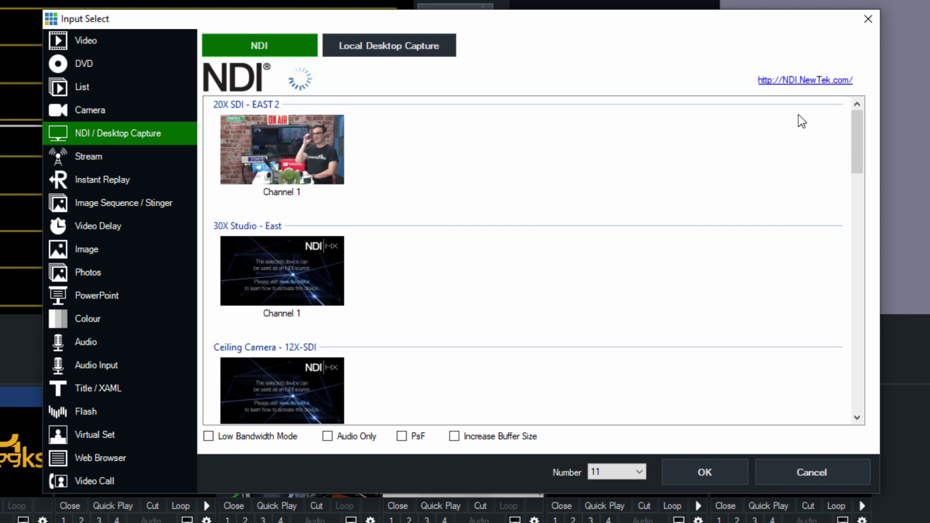
Step: Add the NDI Outdoors camera (Channel 1) source as input 11
drag(856, 135, 851, 257)
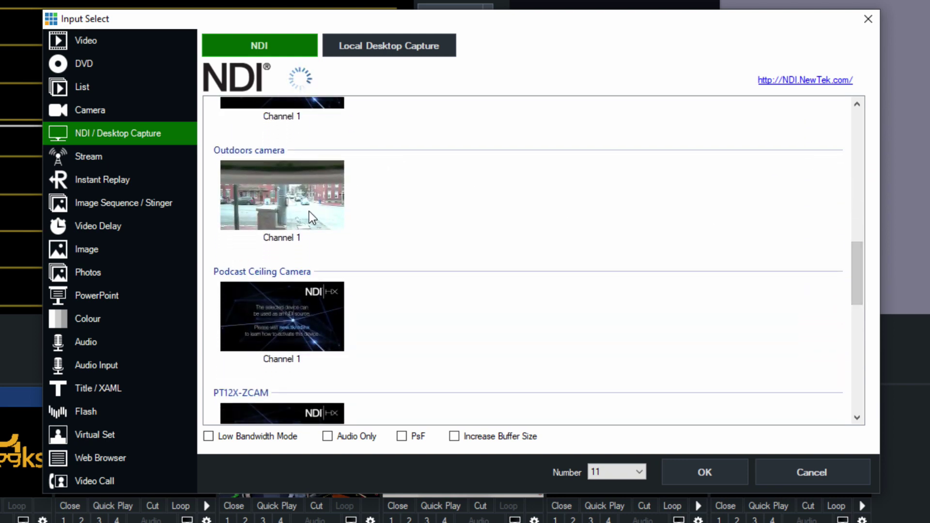
click(320, 203)
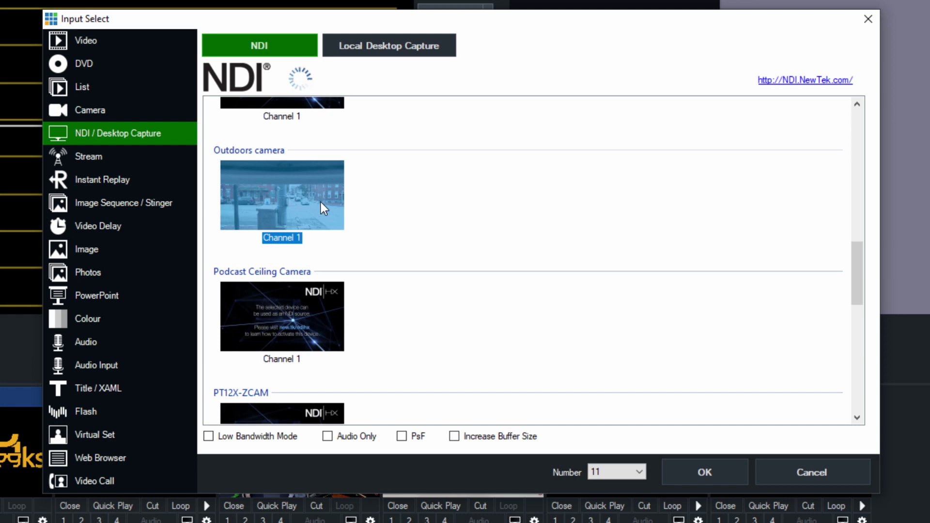
double_click(323, 202)
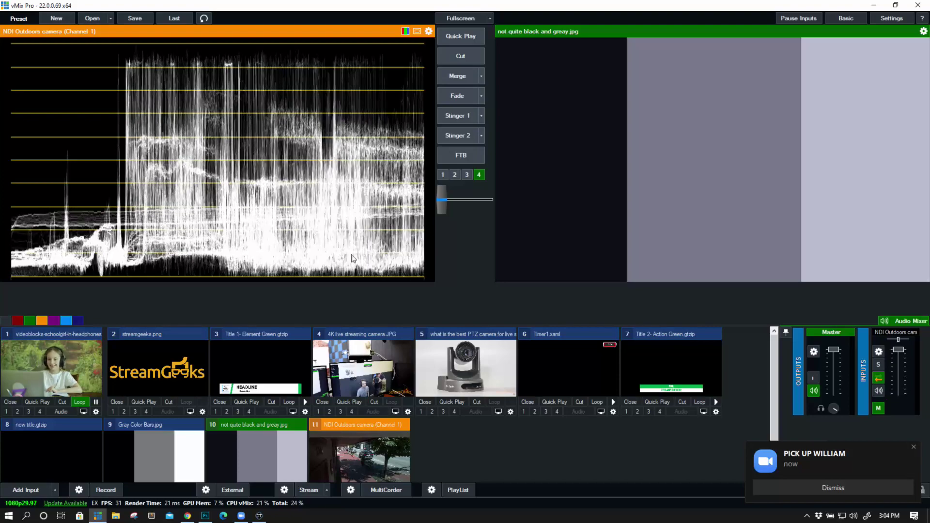
Step: Hide the waveform scopes and connect input 11 as a PTZ Optics VISCA UDP camera at 192.168.1.80
click(405, 31)
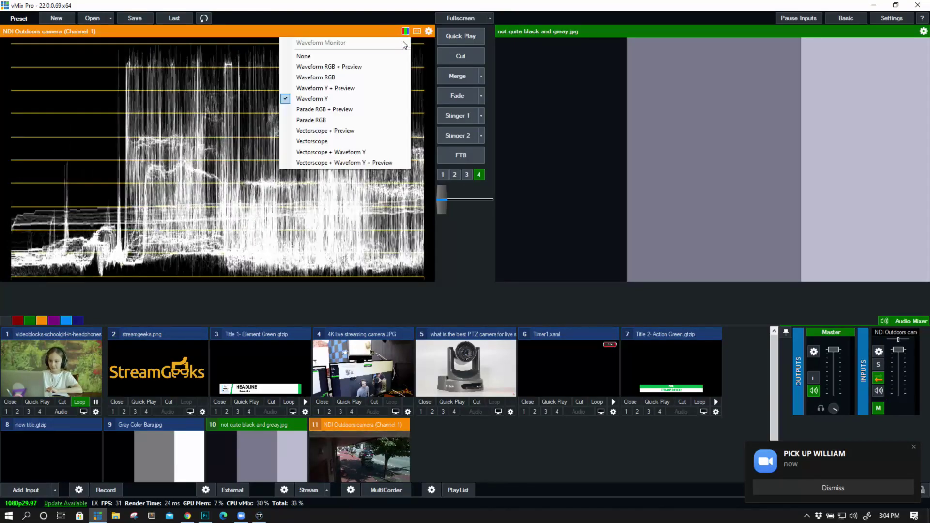
click(386, 56)
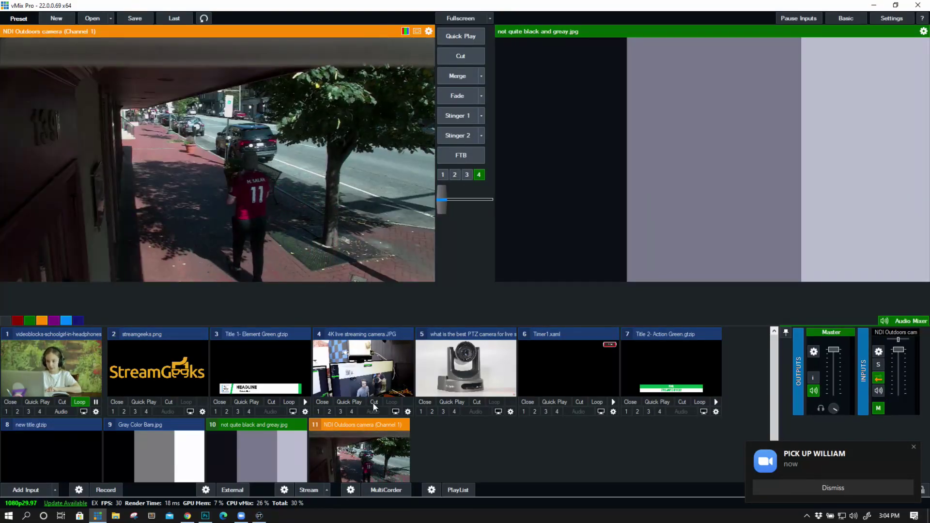
right_click(375, 446)
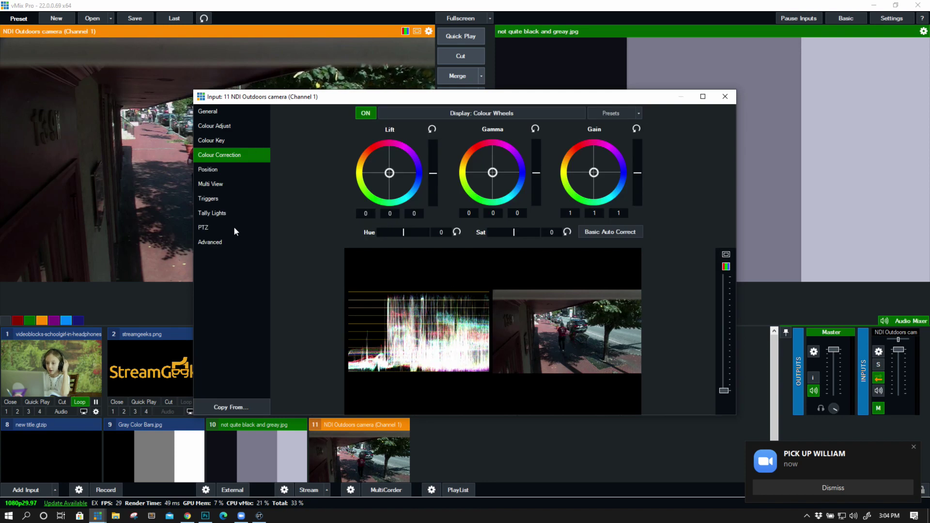
click(234, 227)
click(457, 127)
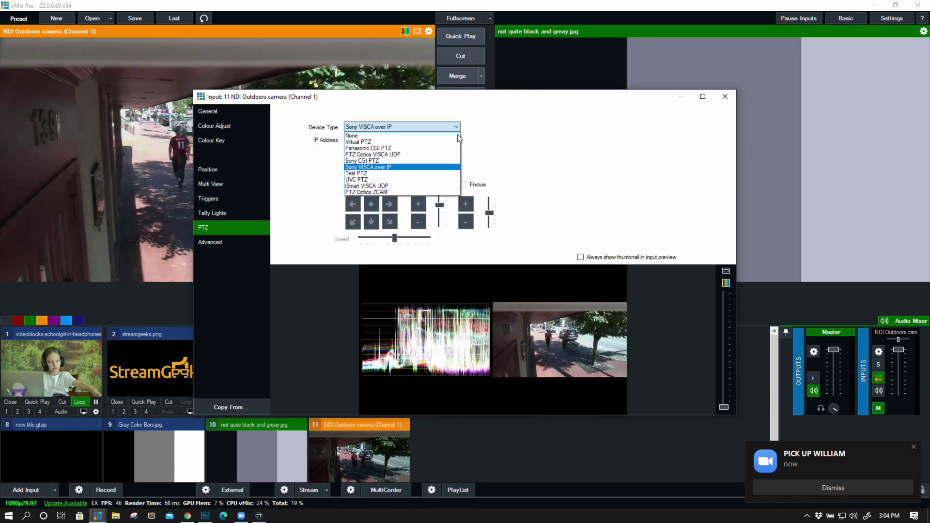
click(418, 154)
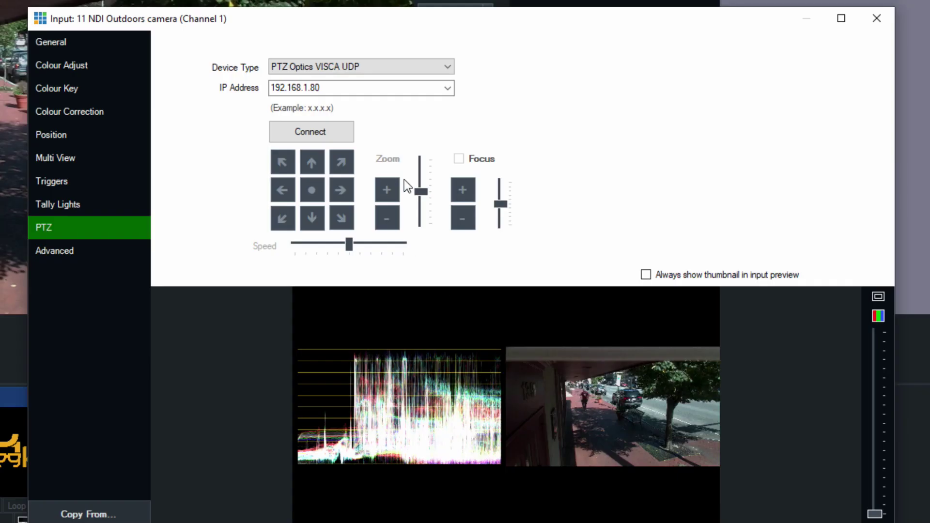
click(878, 315)
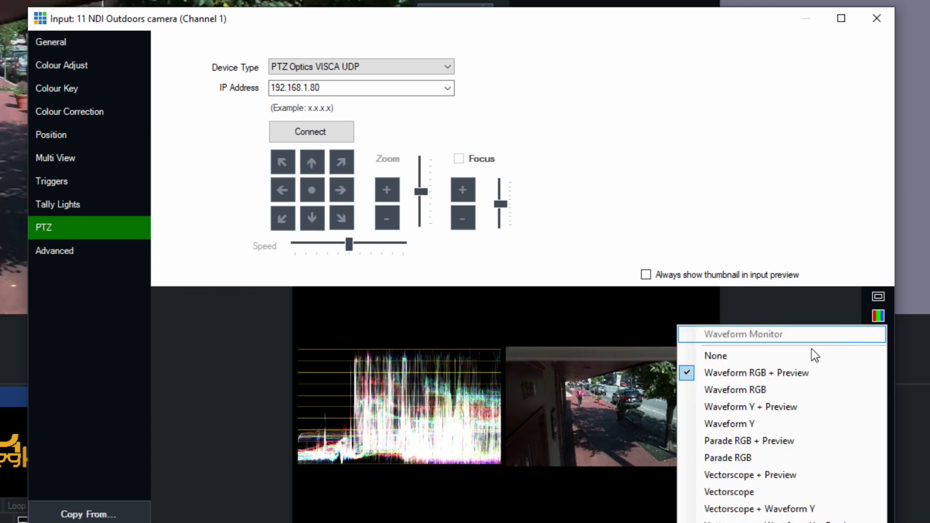
click(810, 358)
click(316, 138)
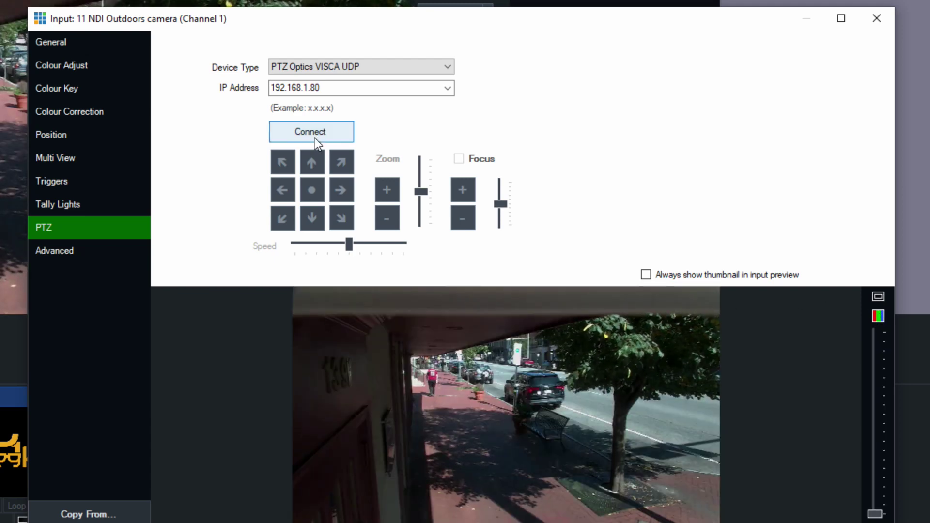
Step: Pan the Outdoors camera to two street framings and save each as a PTZ input
click(341, 191)
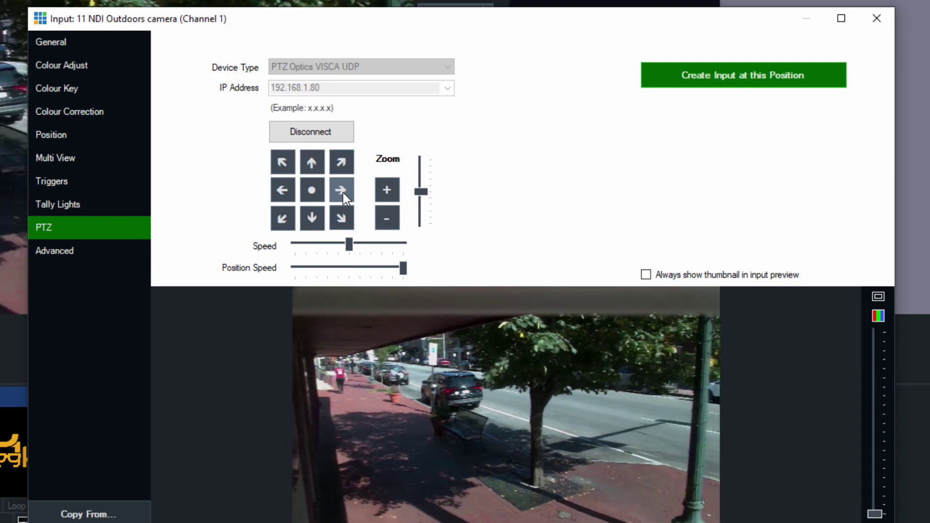
click(348, 193)
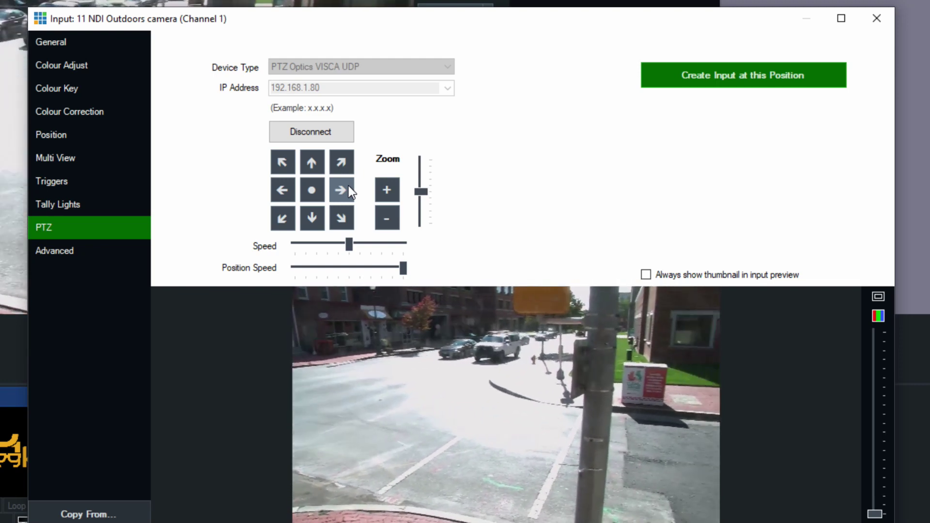
click(287, 170)
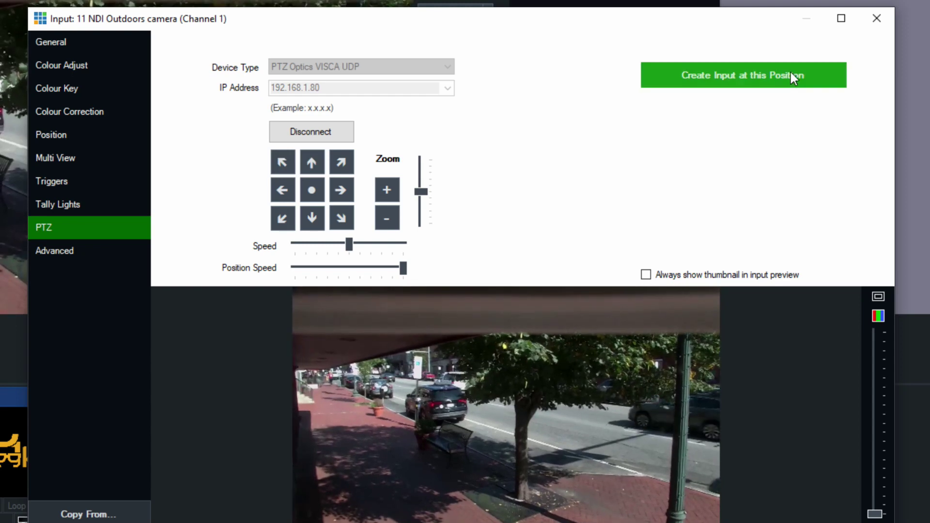
click(341, 190)
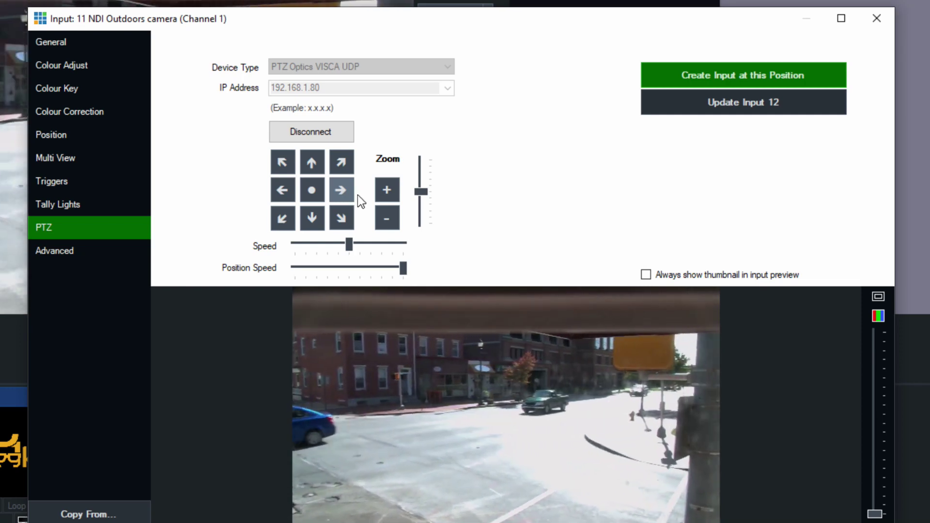
click(812, 82)
Step: Send PTZ position 12 to output, cue position 13 in preview, and begin adding an NDI input
click(876, 18)
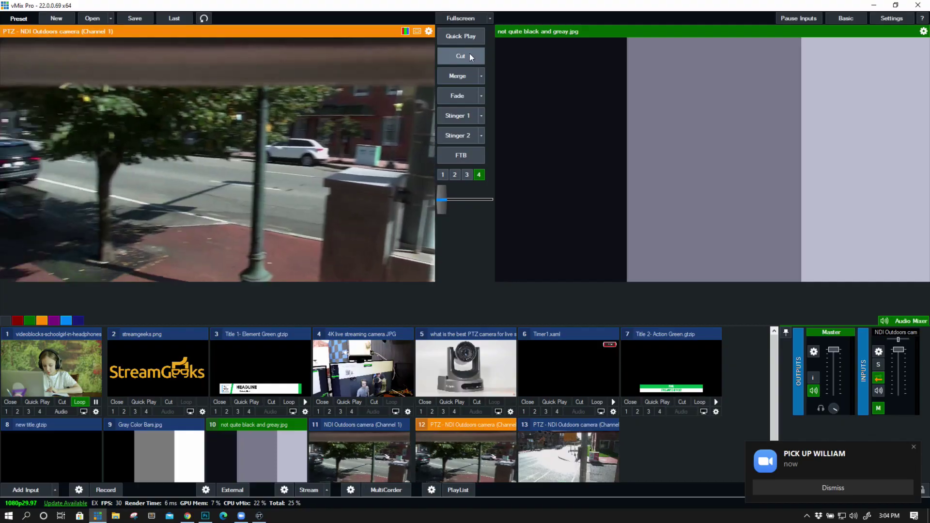
click(460, 56)
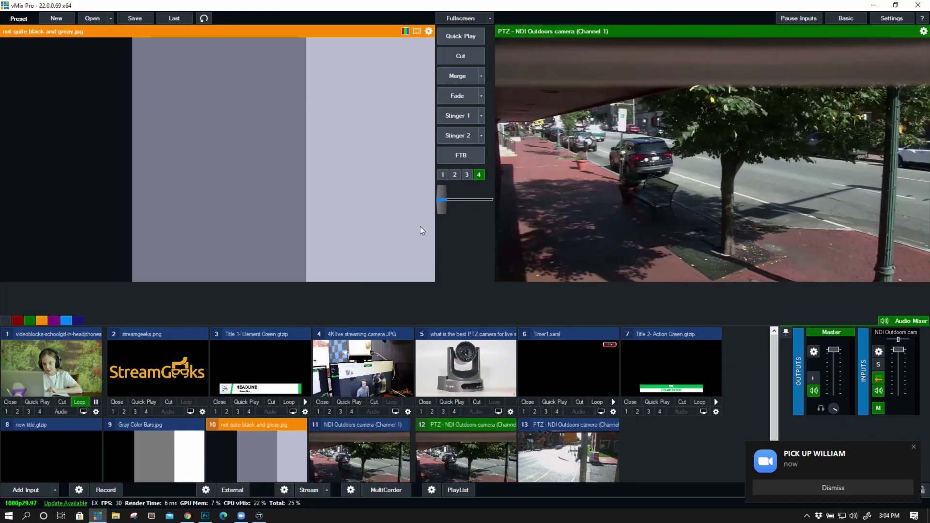
click(528, 445)
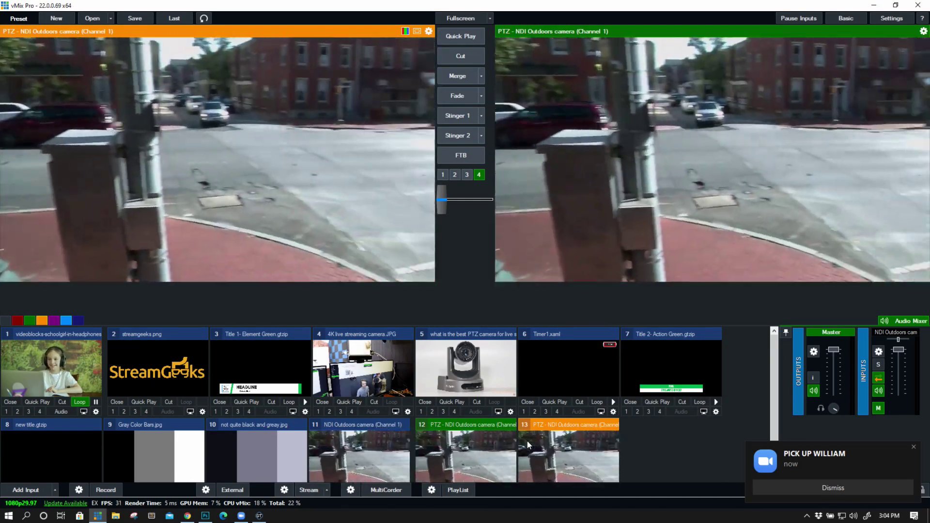
scroll(499, 450, down, 1)
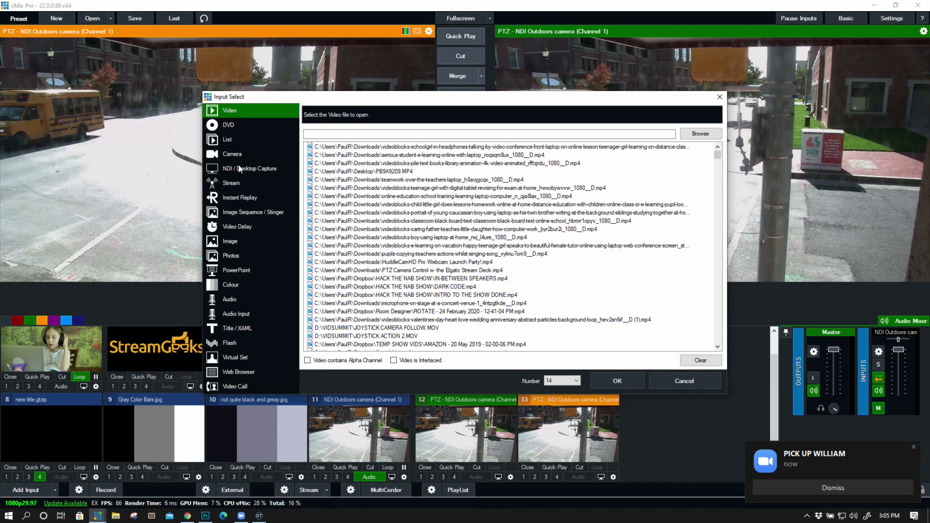
click(246, 168)
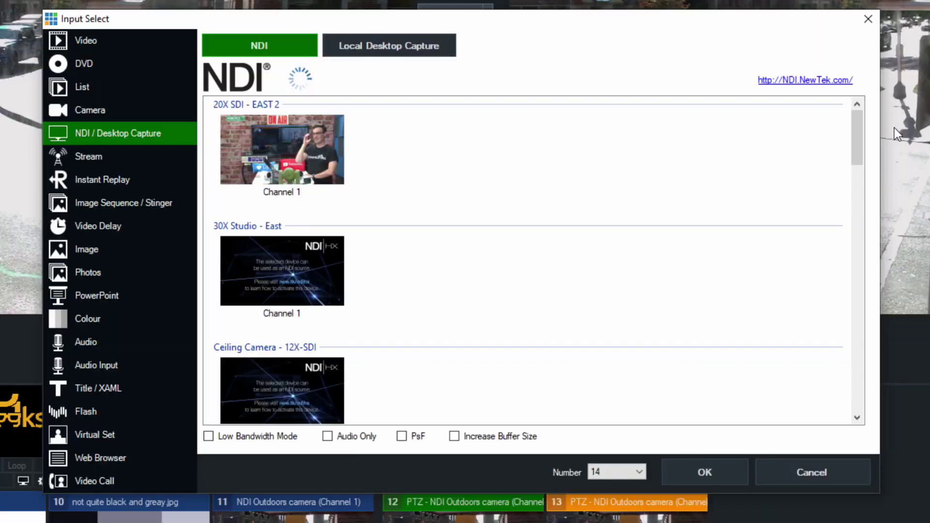
Step: Browse the NDI sources, select Pro Capture Quad SDI 01-3, and enable Low Bandwidth Mode
drag(861, 130, 855, 388)
click(574, 336)
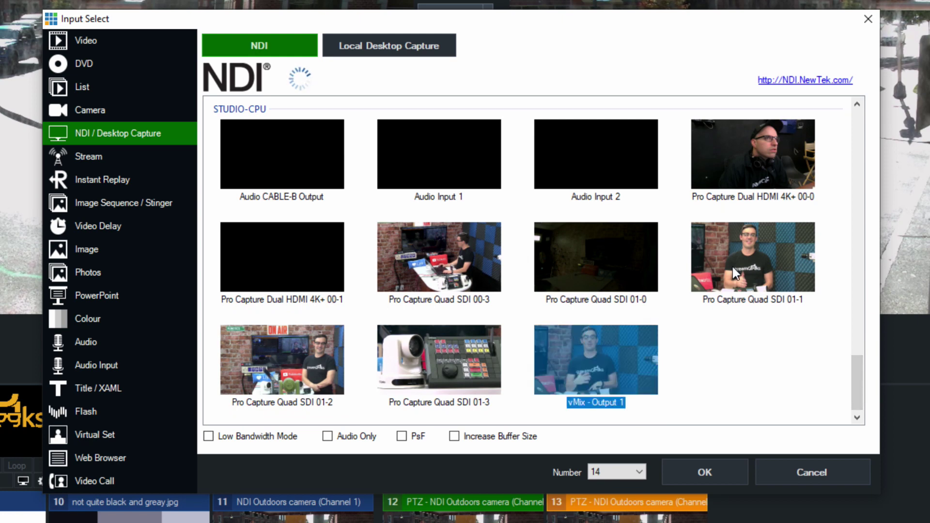
click(464, 368)
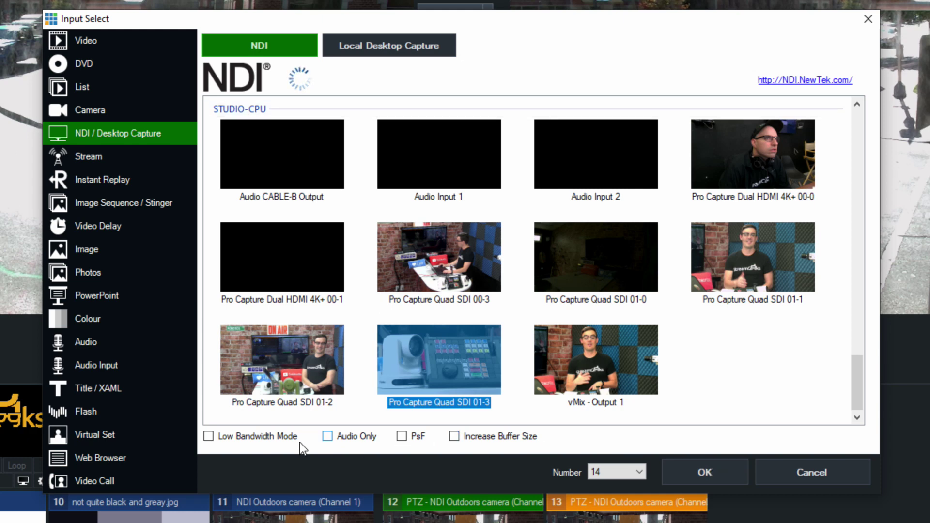
click(278, 437)
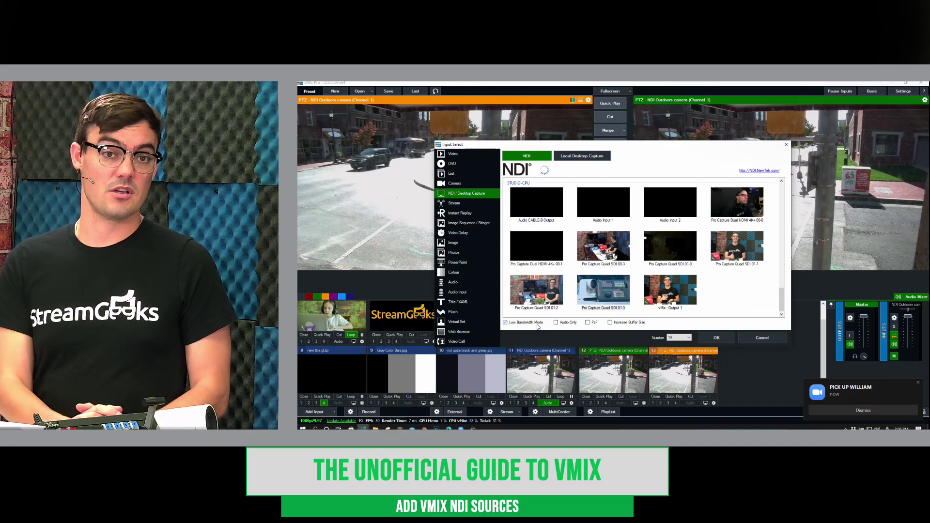
Step: Add NDI STUDIO-CPU as input 14 and cut it live to Program
click(716, 337)
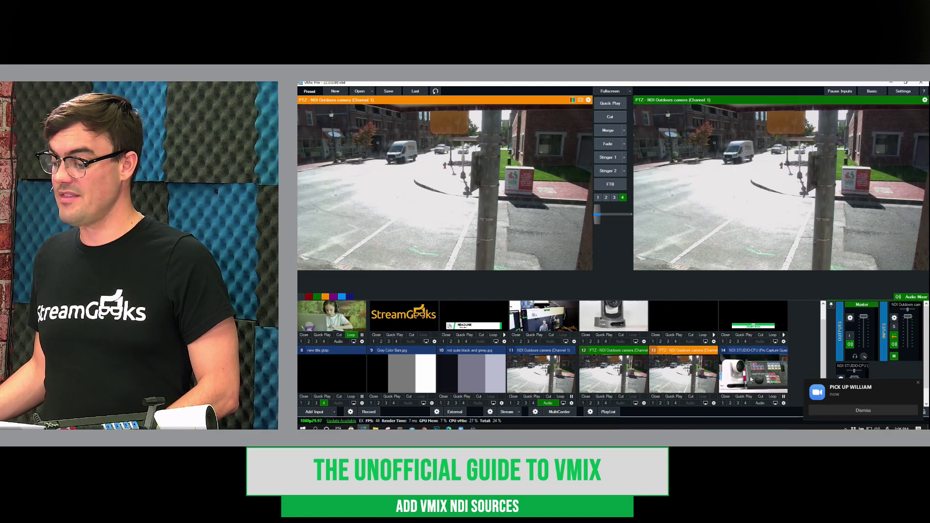
click(750, 380)
click(601, 117)
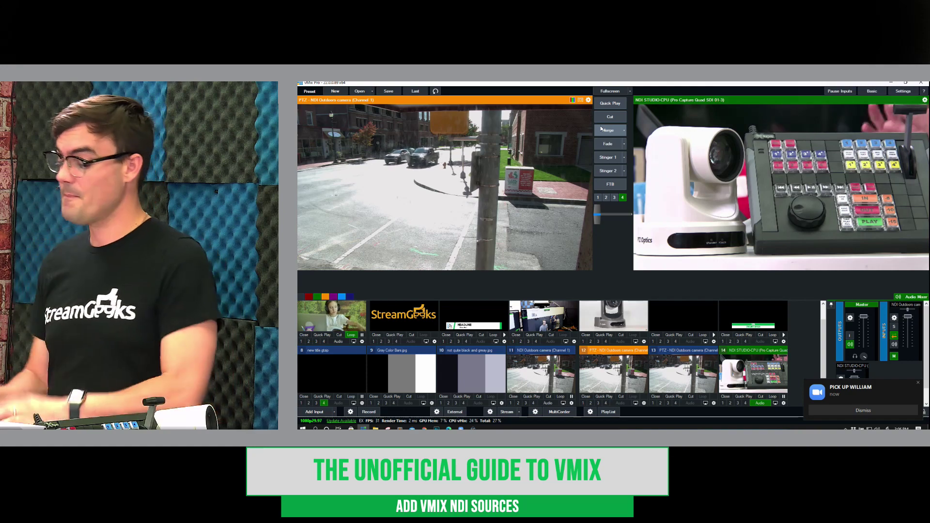
Step: Preview PTZ inputs 13 and 12, then go to the Outputs / NDI settings page
click(664, 376)
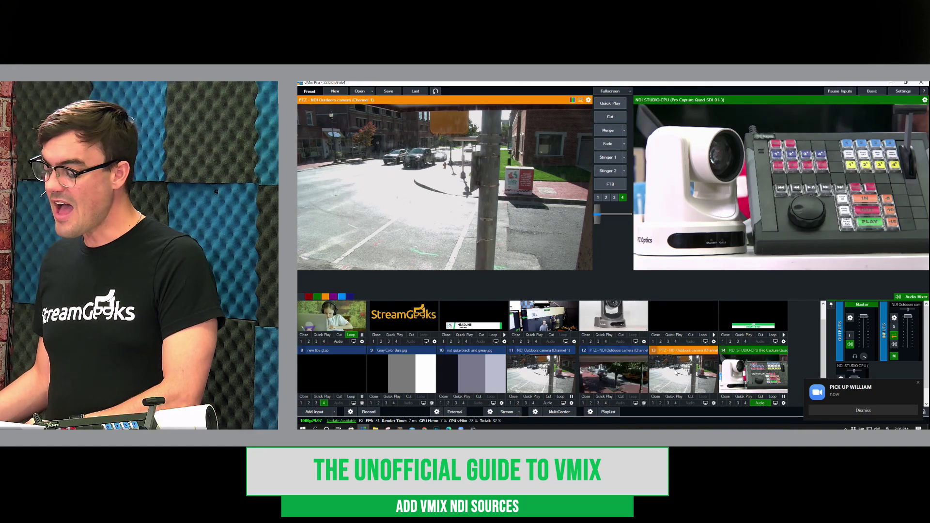
click(628, 380)
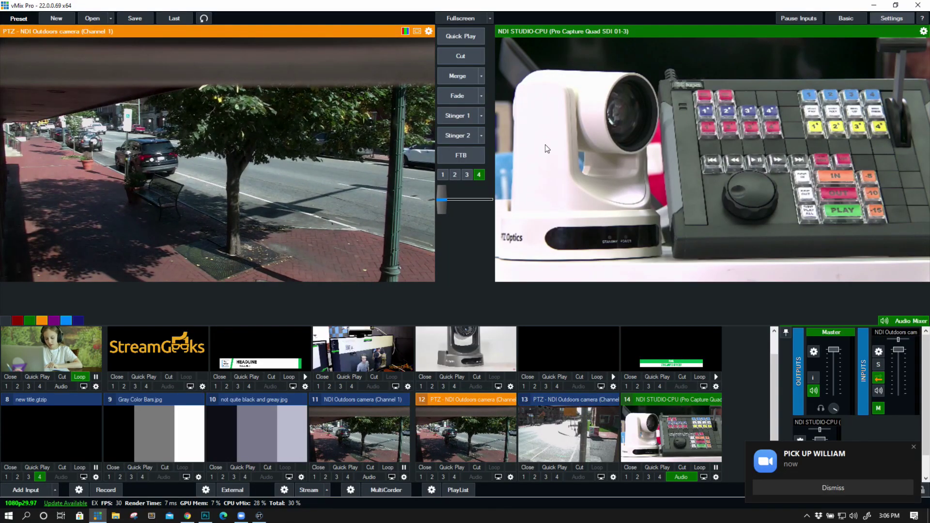
click(314, 161)
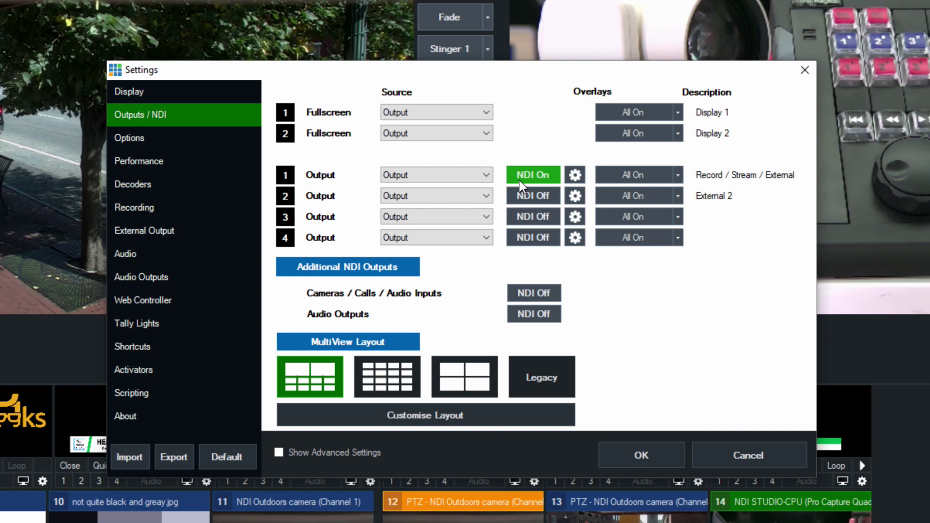
Step: Set output 2's source to MultiView and output 3's source to Input14
click(414, 194)
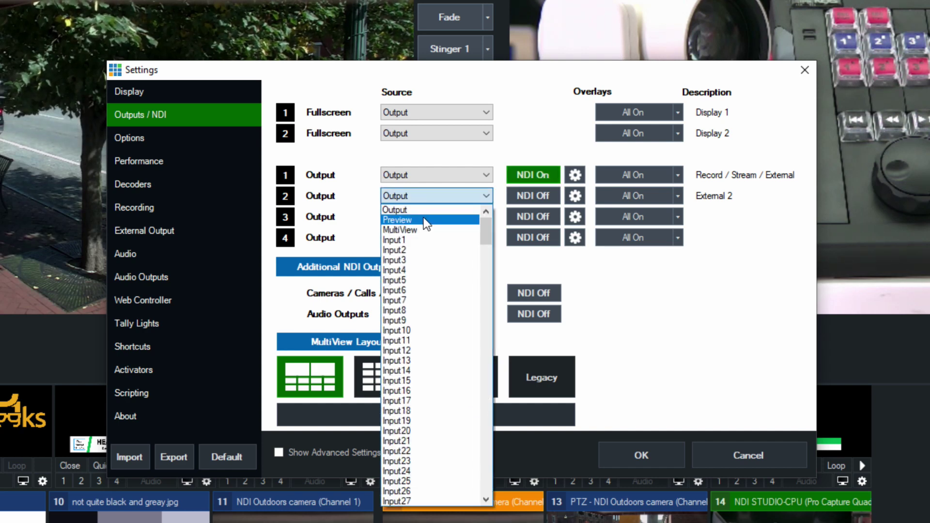
click(427, 228)
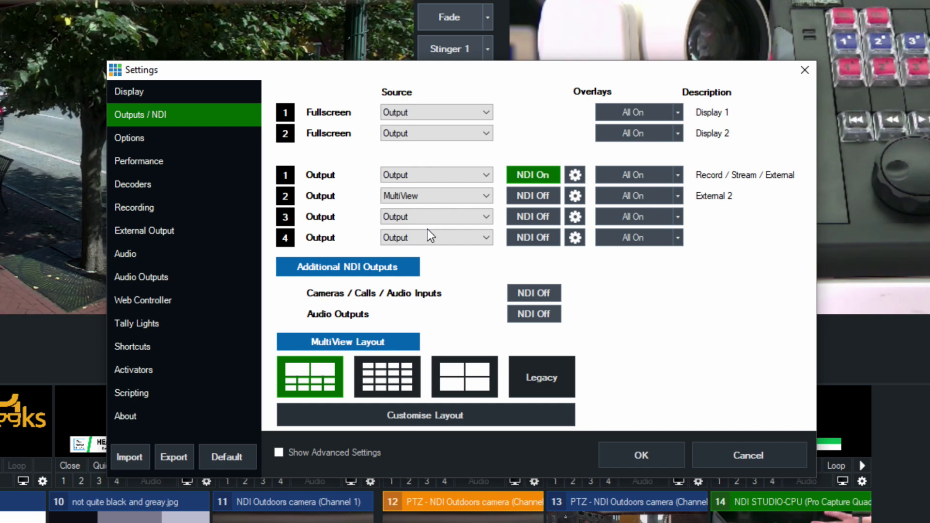
click(538, 194)
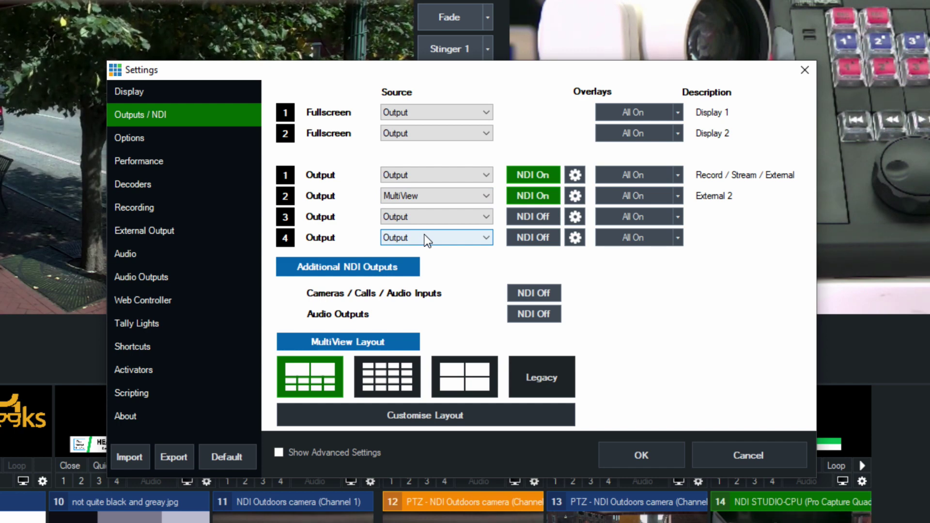
click(429, 218)
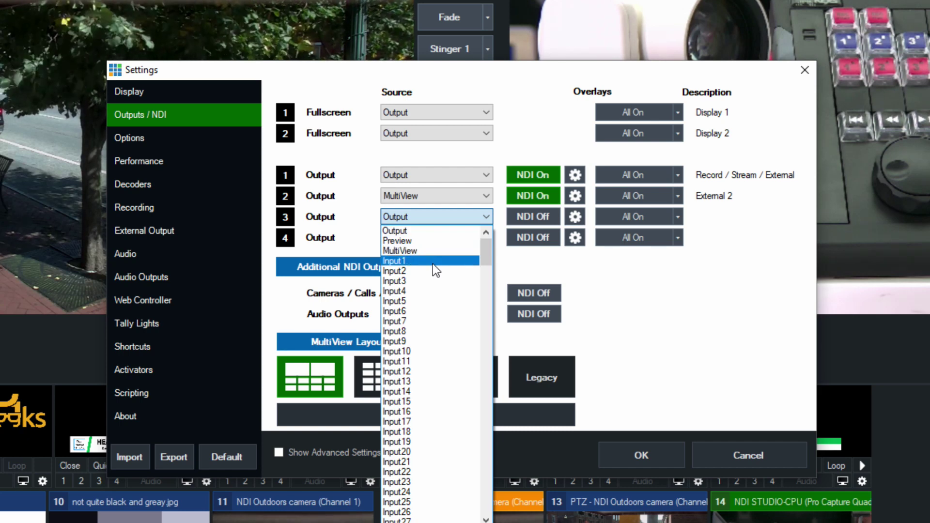
click(411, 391)
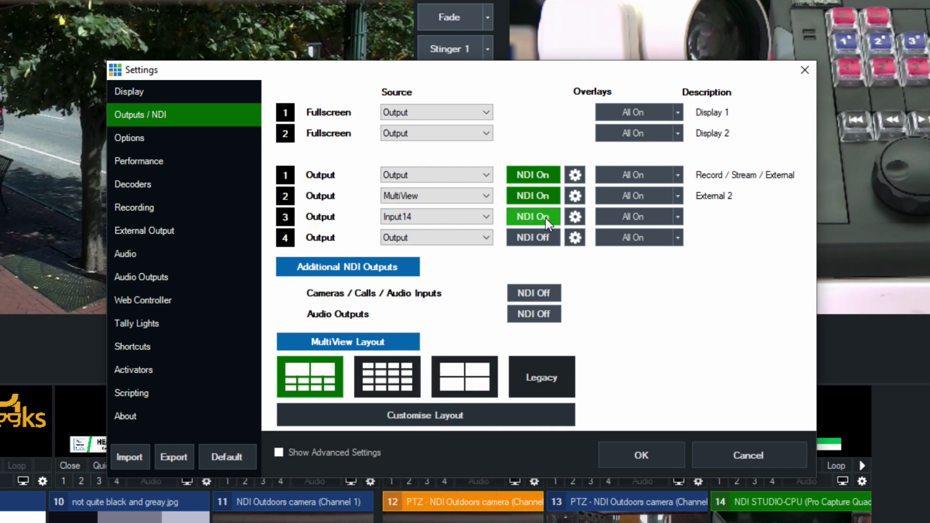
Step: Switch NDI off on outputs 3, 2 and 1
click(546, 218)
click(546, 196)
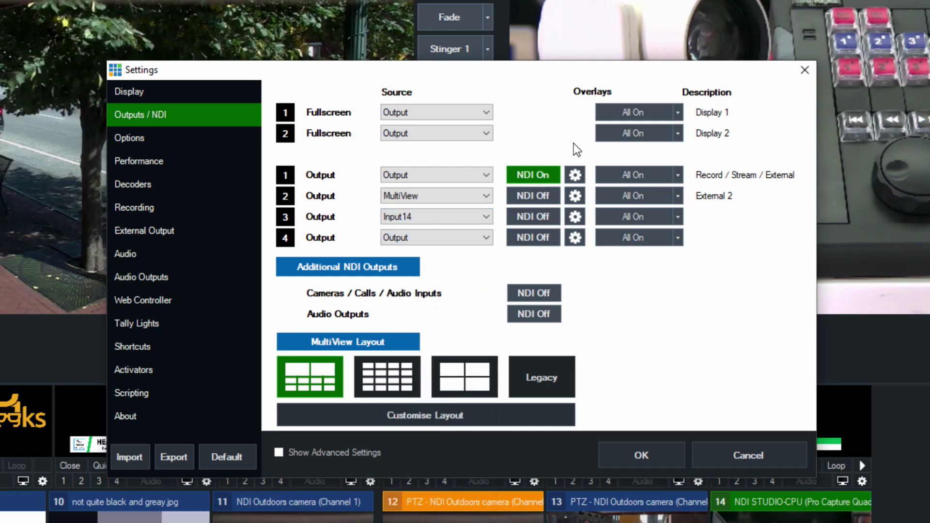
click(527, 176)
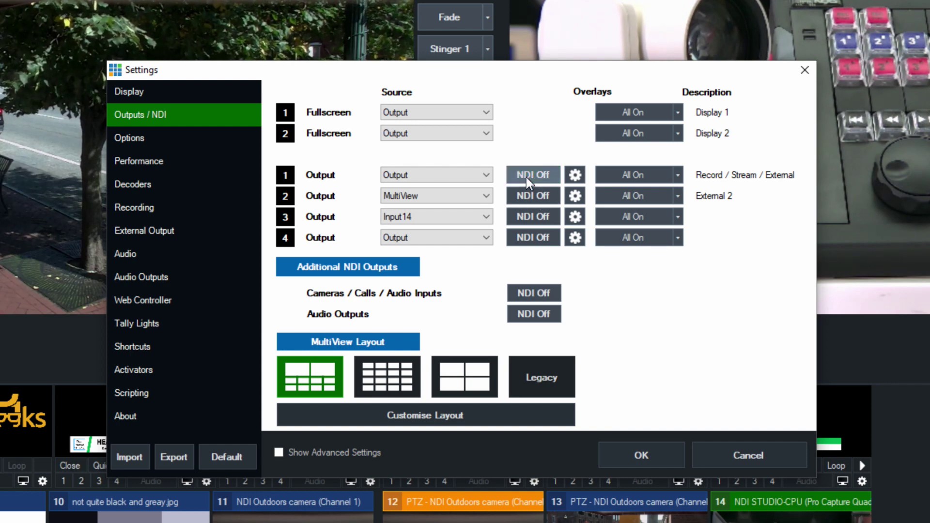
Step: Set output 1's Alpha Channel to None, keeping Master audio and HD1080 resolution
click(576, 176)
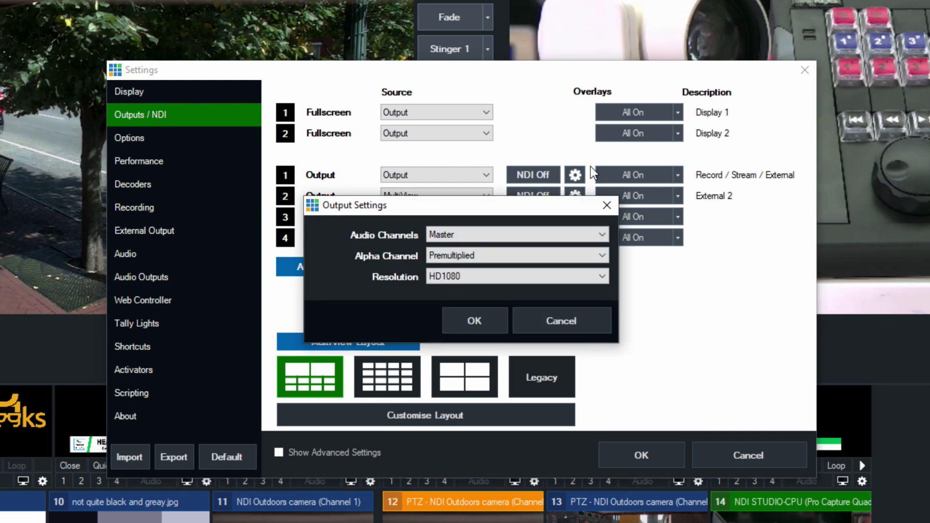
click(545, 237)
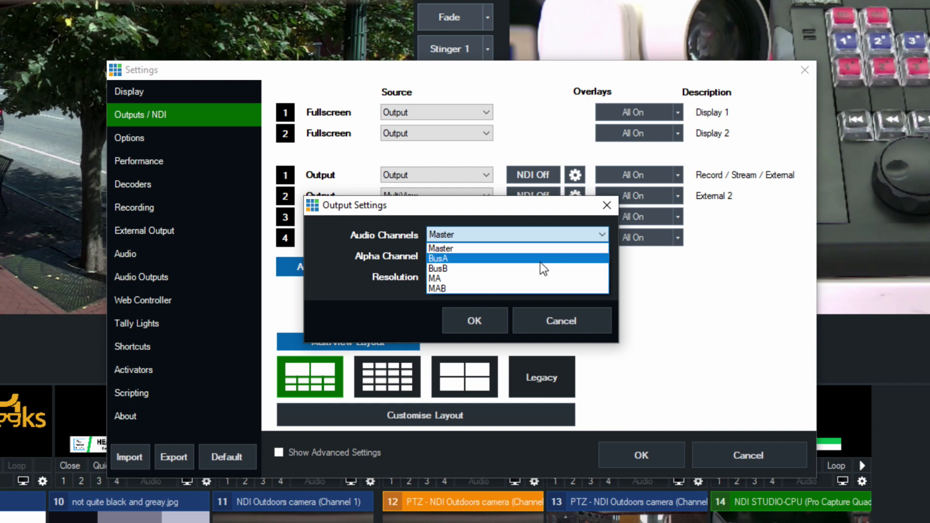
click(599, 243)
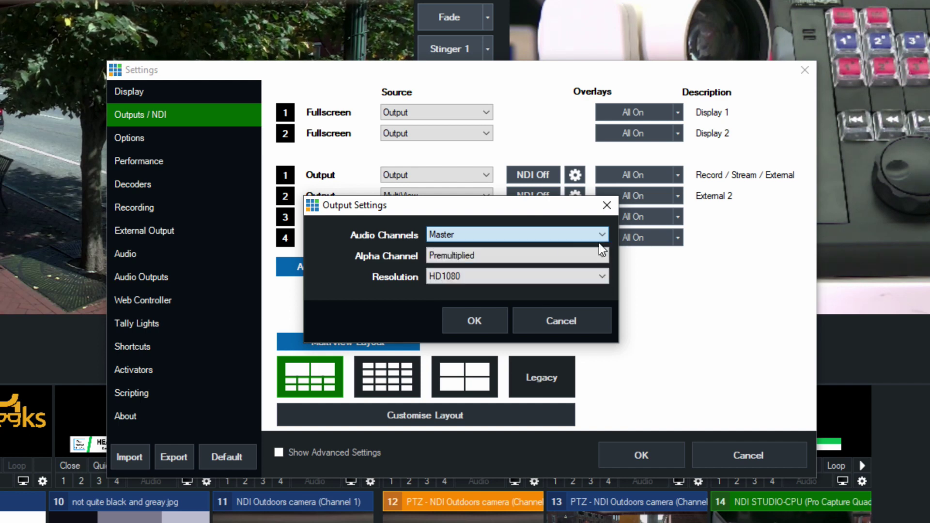
click(498, 256)
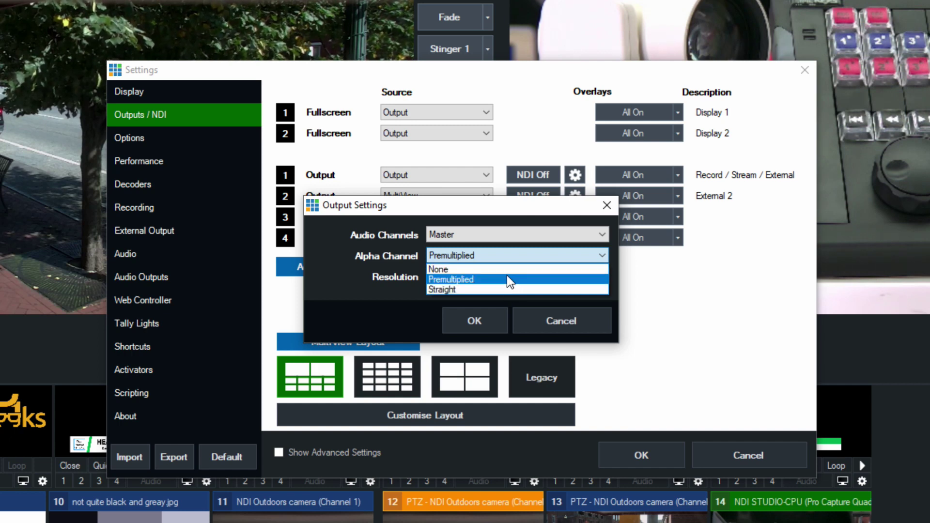
click(504, 269)
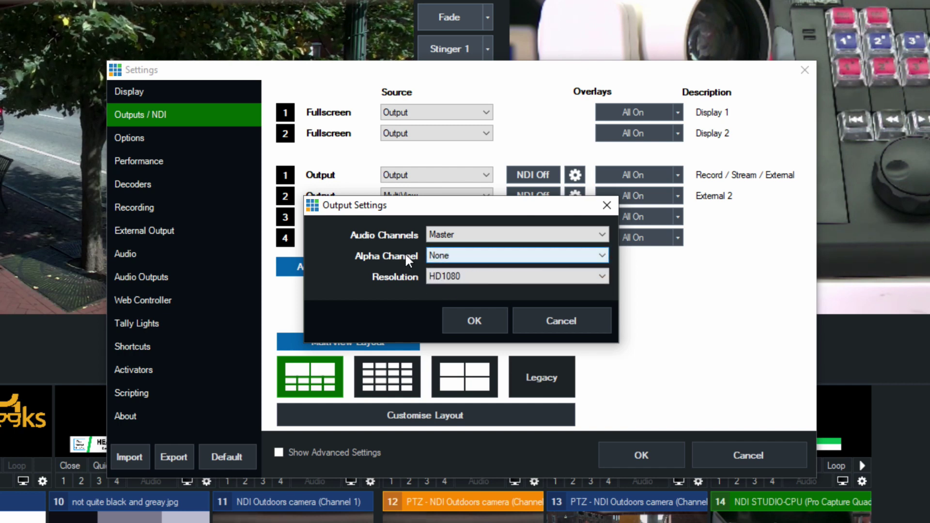
click(437, 275)
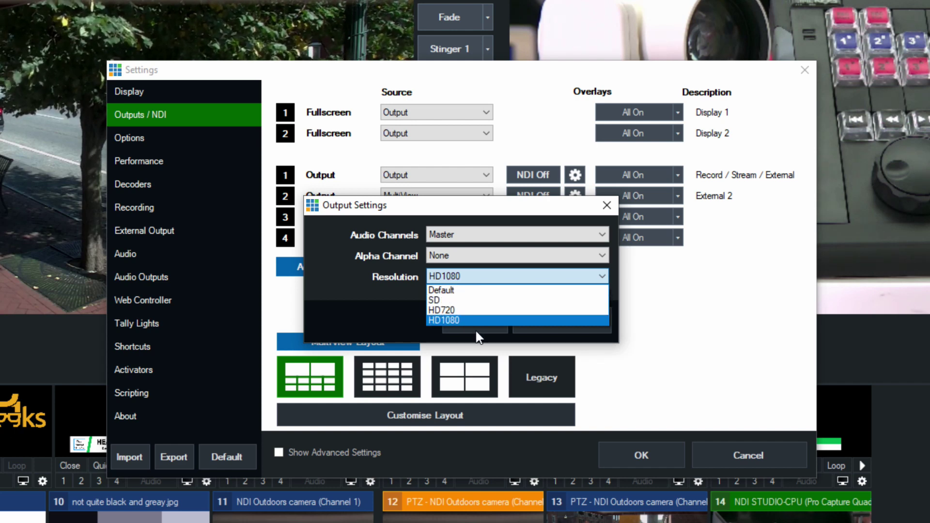
click(369, 280)
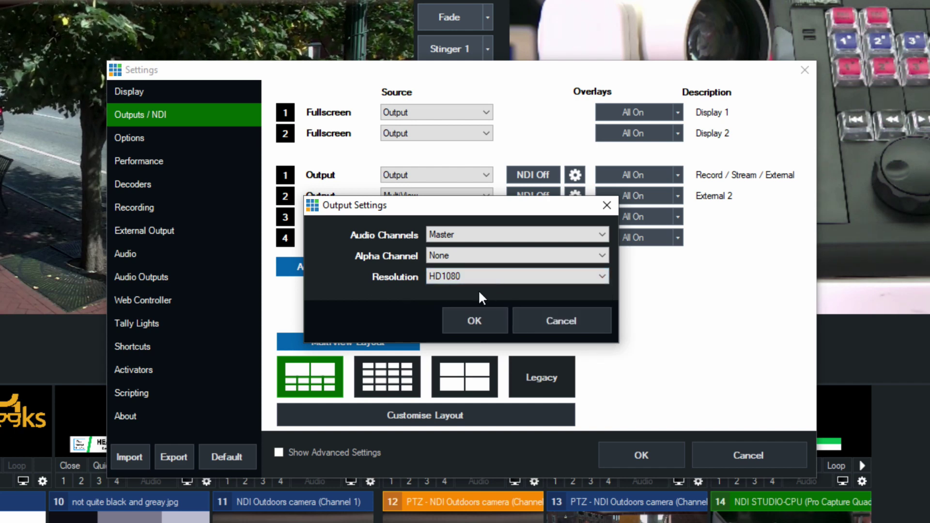
click(468, 318)
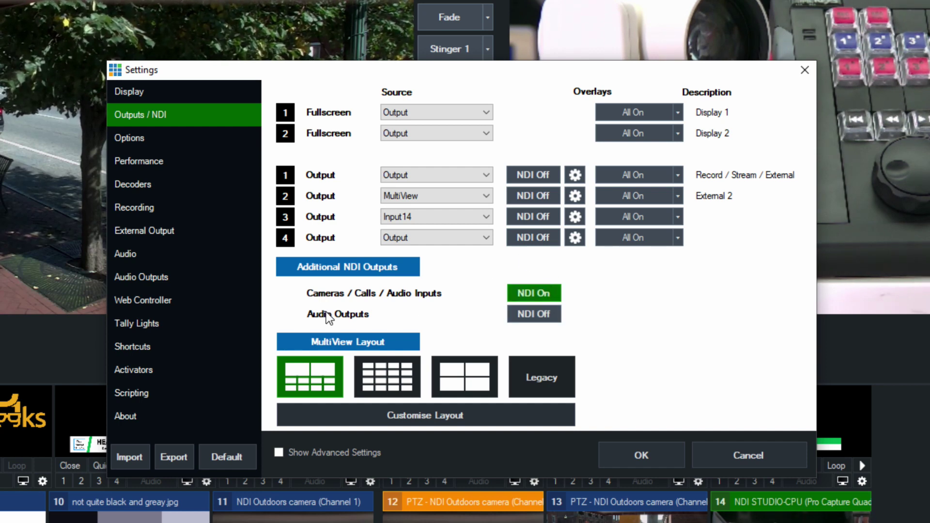
Step: Toggle NDI for the audio outputs, apply the output settings, and decline the restart
click(533, 315)
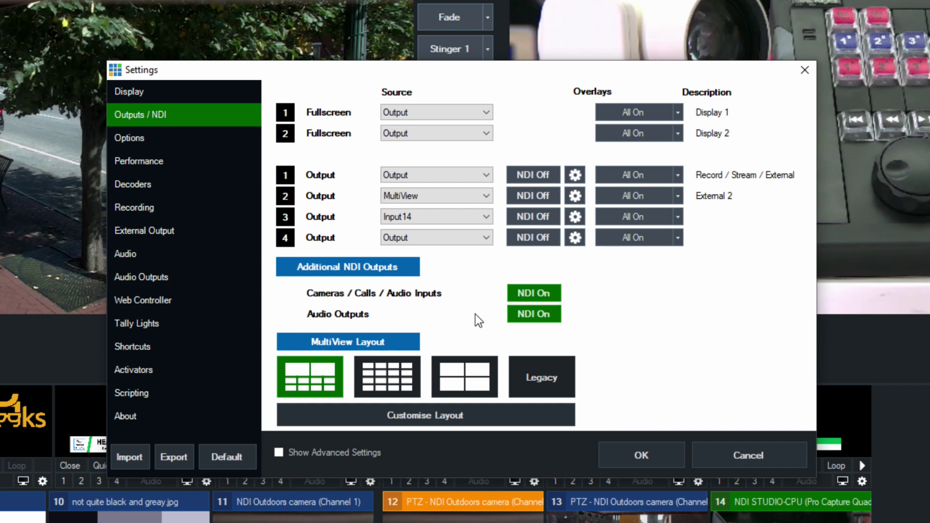
click(538, 319)
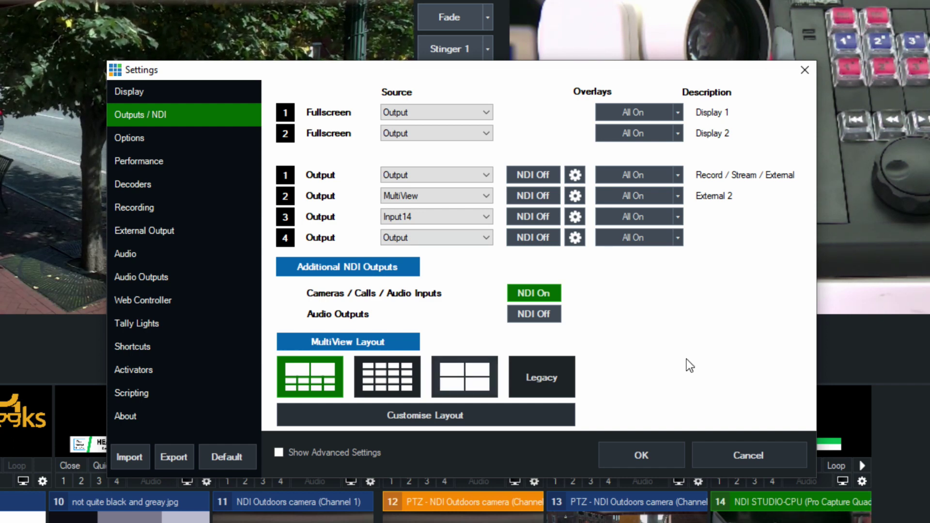
click(638, 455)
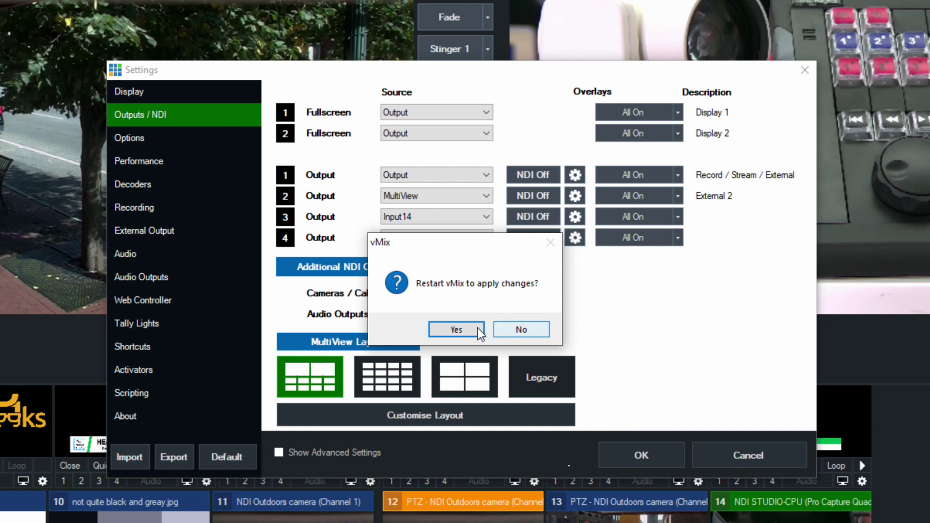
click(520, 329)
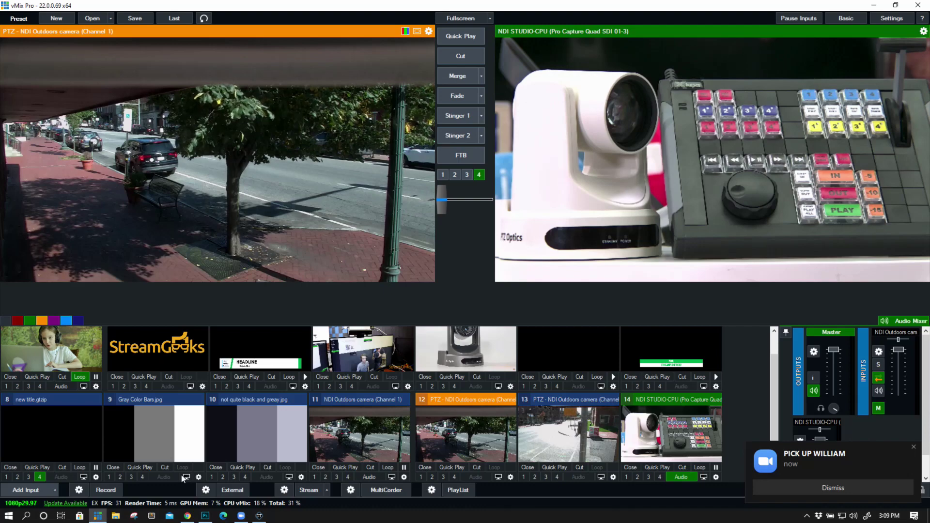
Step: Start a new input and browse the NDI sources listed under STUDIO-CPU
click(25, 489)
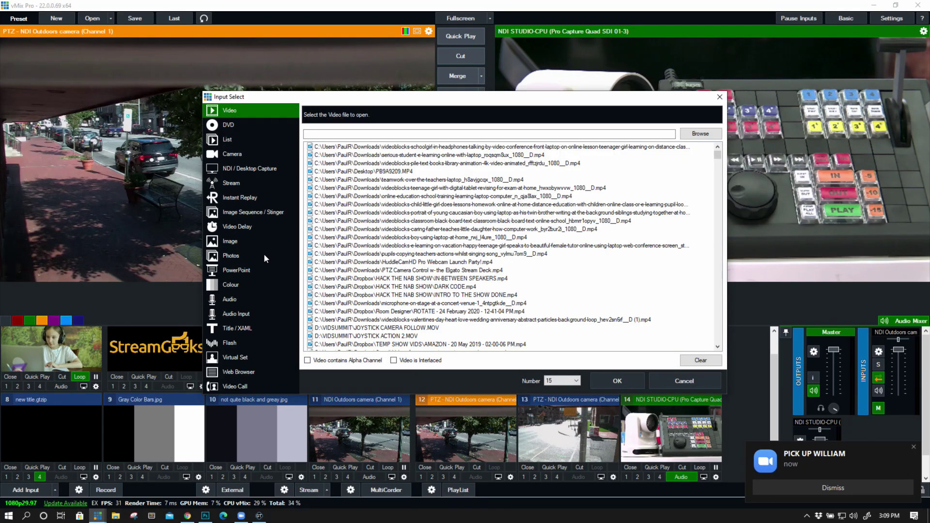
click(262, 164)
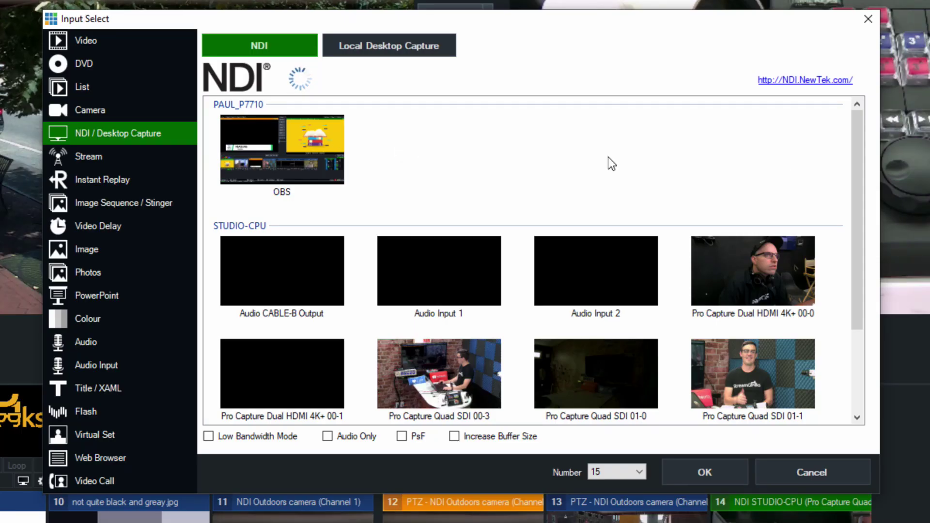
drag(858, 132, 847, 200)
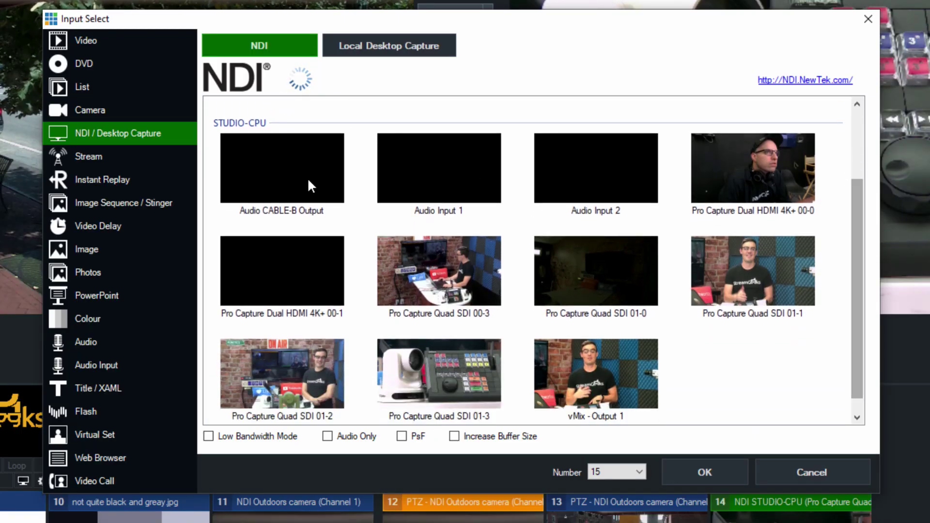
click(291, 172)
click(463, 162)
click(590, 169)
click(743, 155)
click(334, 244)
click(480, 249)
Step: Look through the Quad SDI sources, then pick Pro Capture Dual HDMI 4K+ 00-0 for input 15
click(606, 249)
click(726, 257)
click(304, 364)
click(489, 366)
click(639, 375)
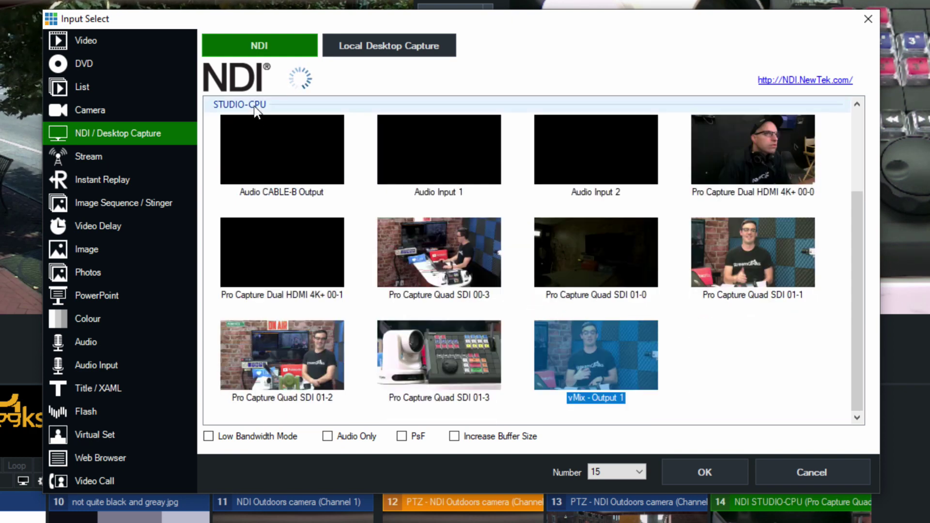
click(291, 119)
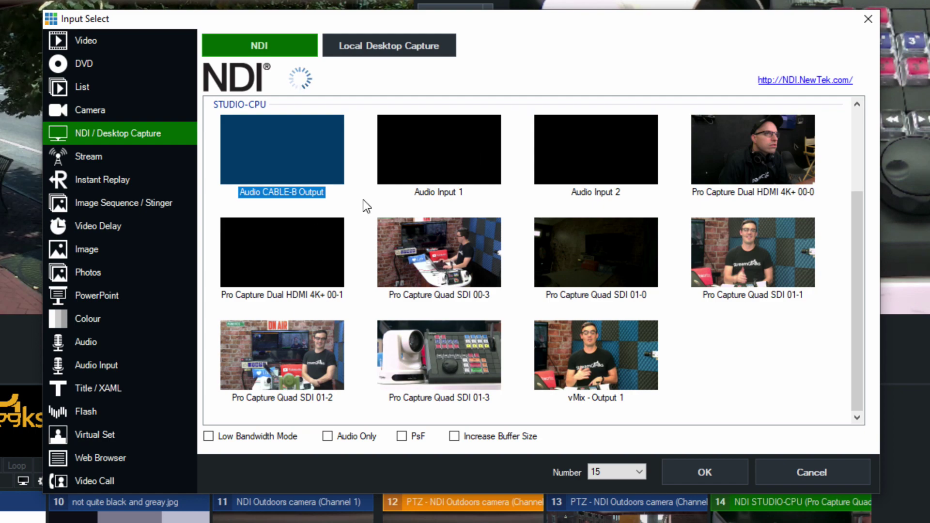
click(815, 201)
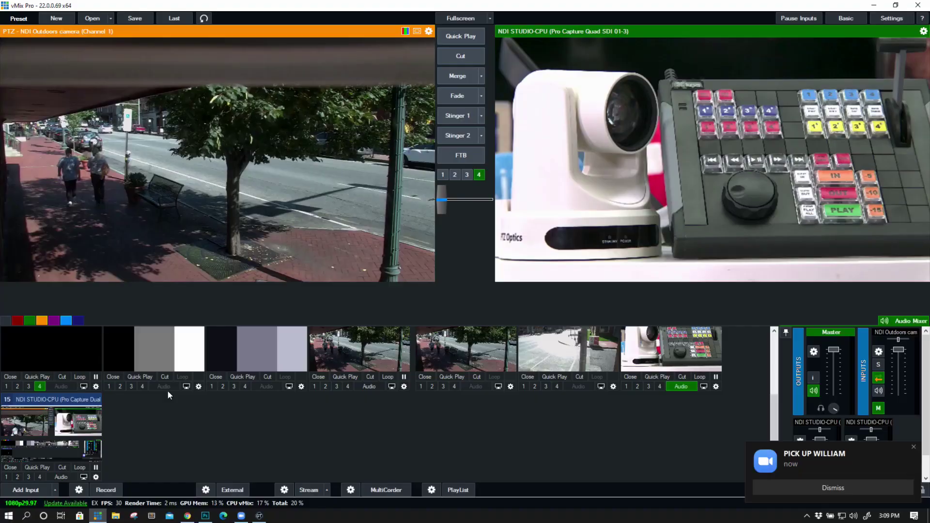
Step: Switch input 15 to Pro Capture Dual HDMI 4K+ 00-1 and turn on Low Bandwidth Mode
right_click(73, 425)
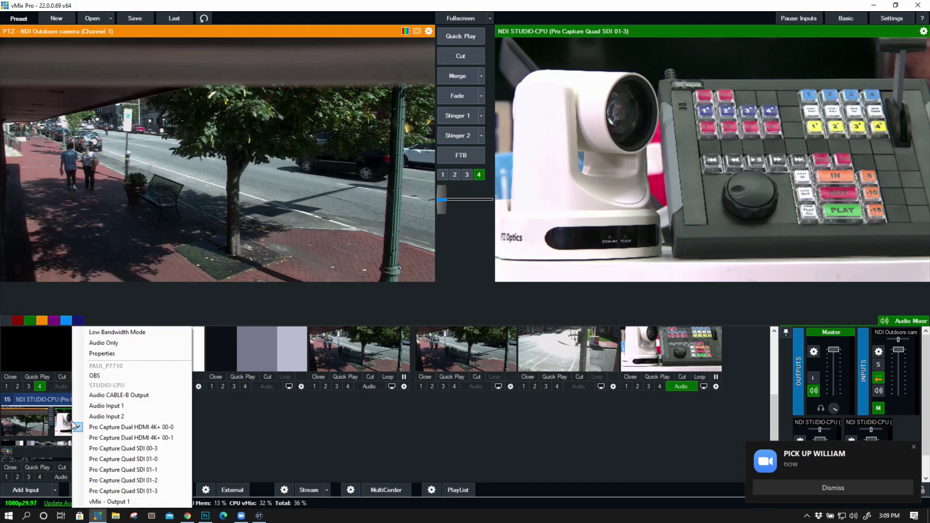
click(152, 439)
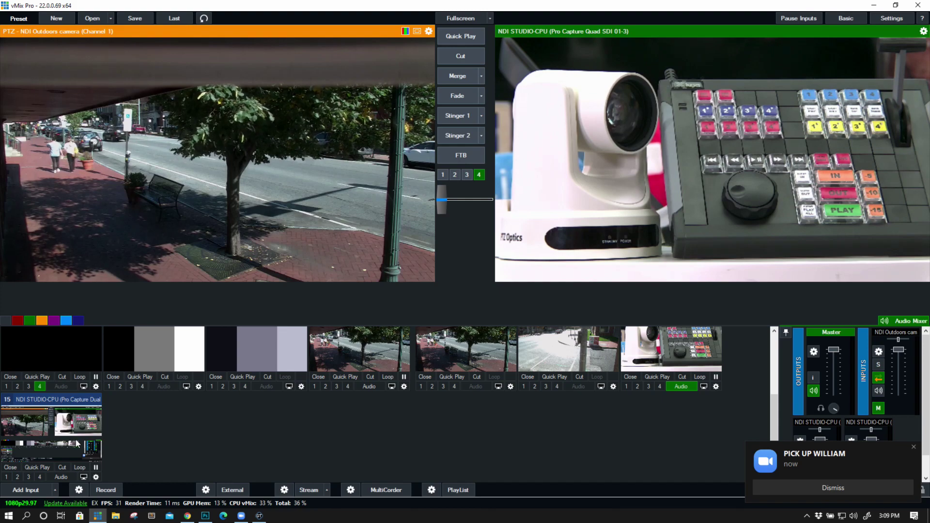
right_click(58, 419)
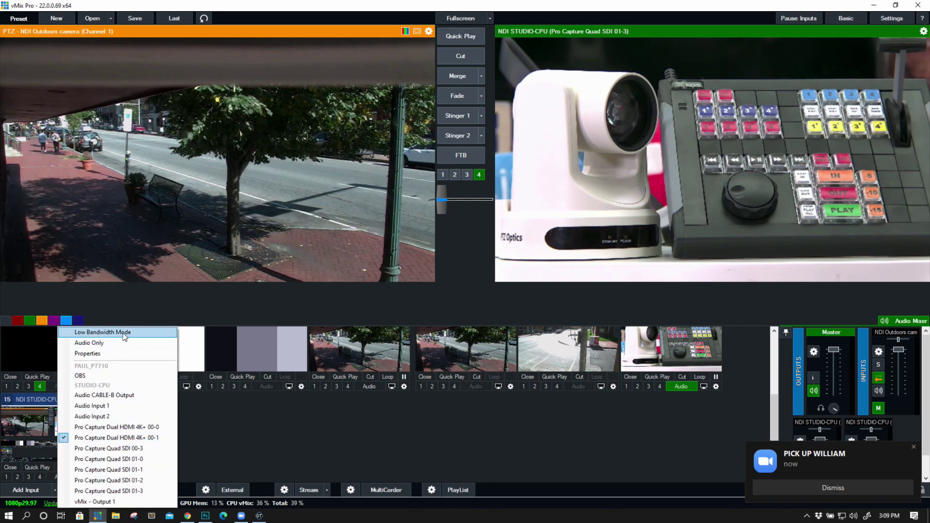
click(103, 331)
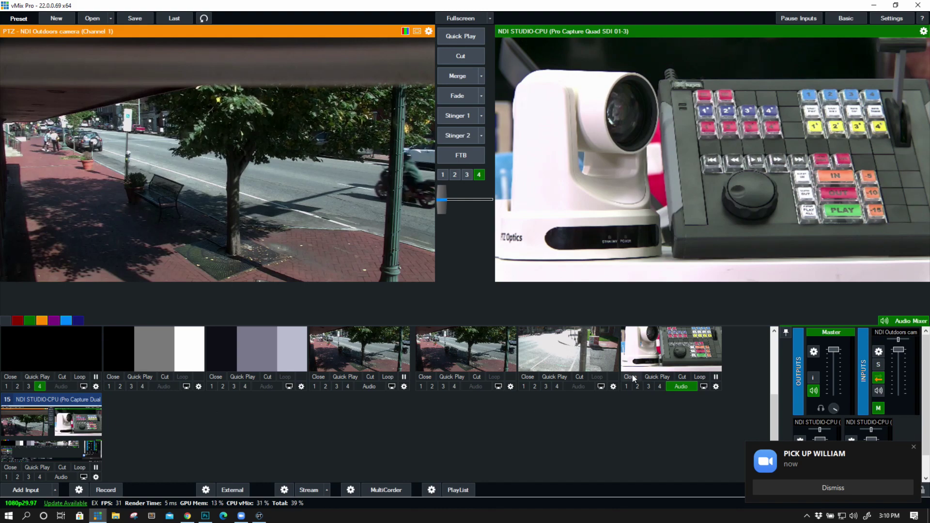
Step: Change the NDI input's source to Pro Capture Quad SDI 00-3
scroll(571, 379, up, 2)
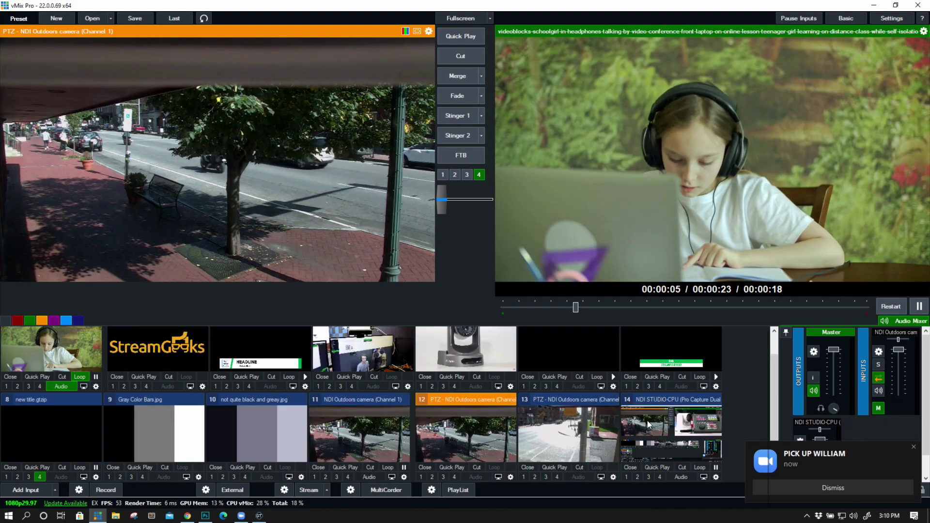
right_click(640, 414)
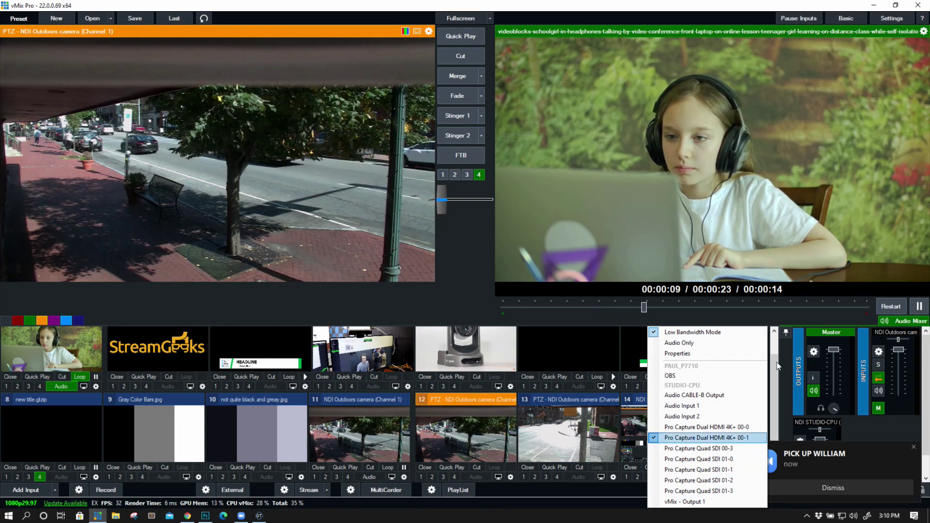
click(705, 450)
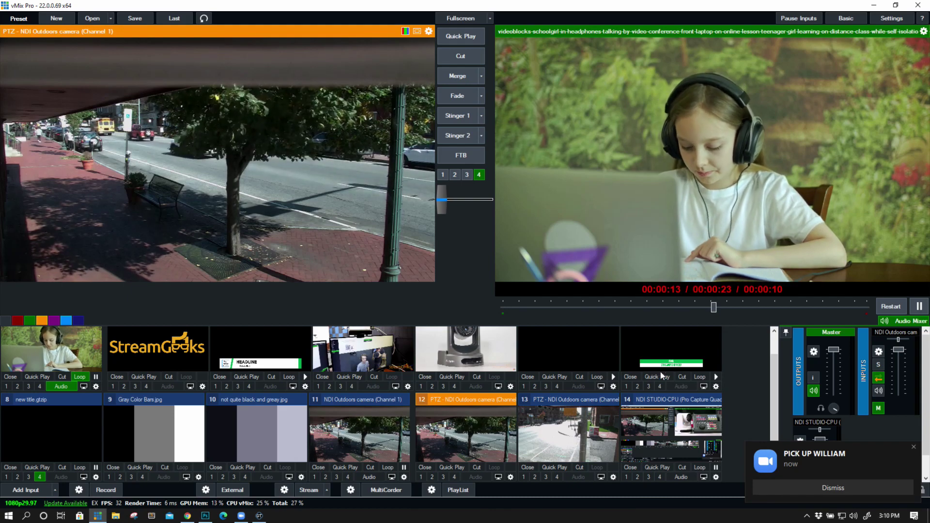
right_click(678, 424)
click(681, 448)
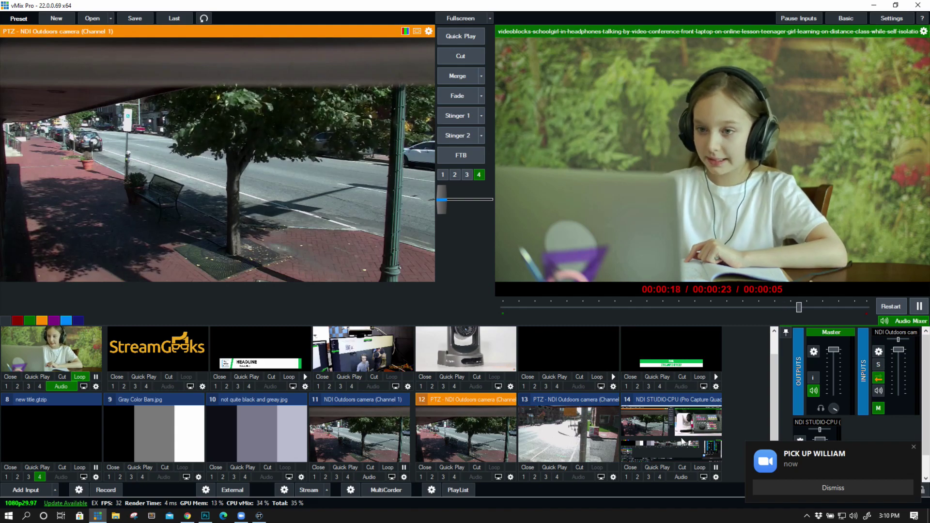
Step: Remove inputs 14, 13 and 12
click(630, 468)
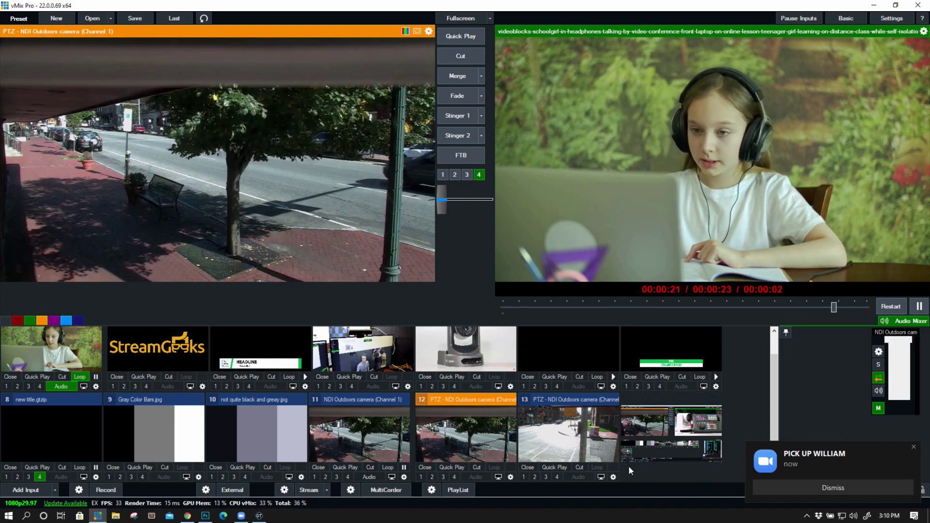
click(527, 467)
click(423, 466)
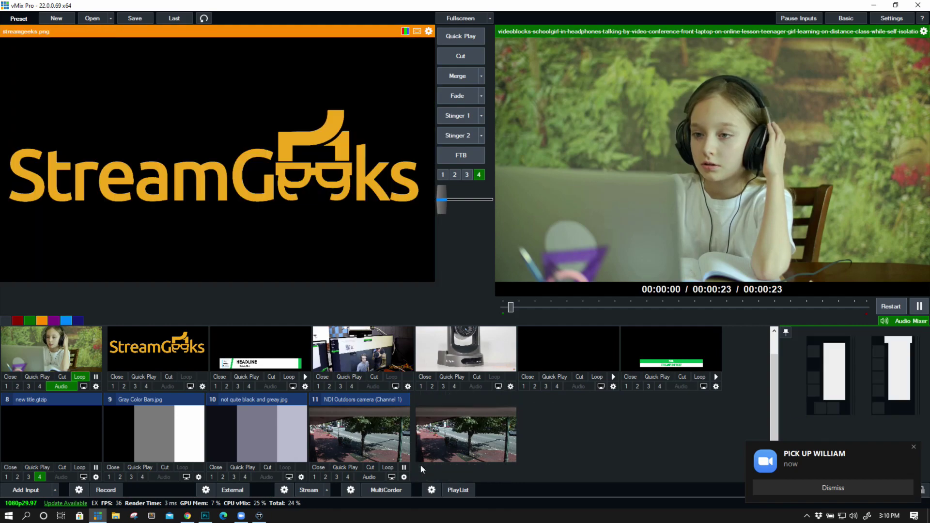
Step: Put the NDI Outdoors camera (input 11) in Preview and check its Colour Adjust settings
click(380, 434)
click(404, 477)
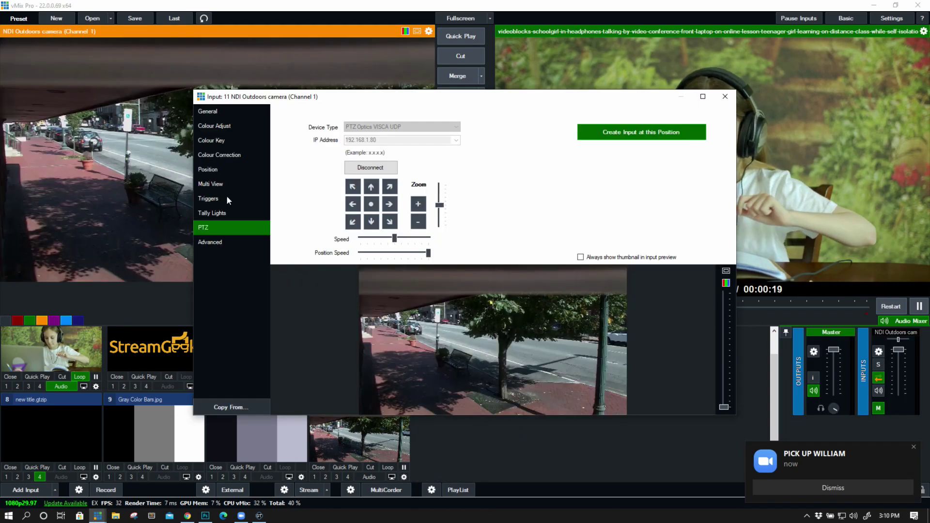
click(230, 155)
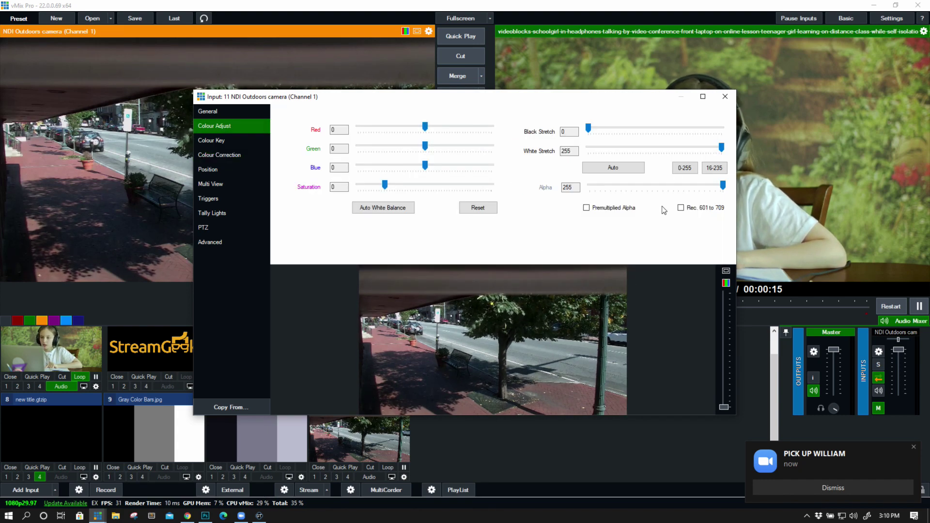
click(724, 98)
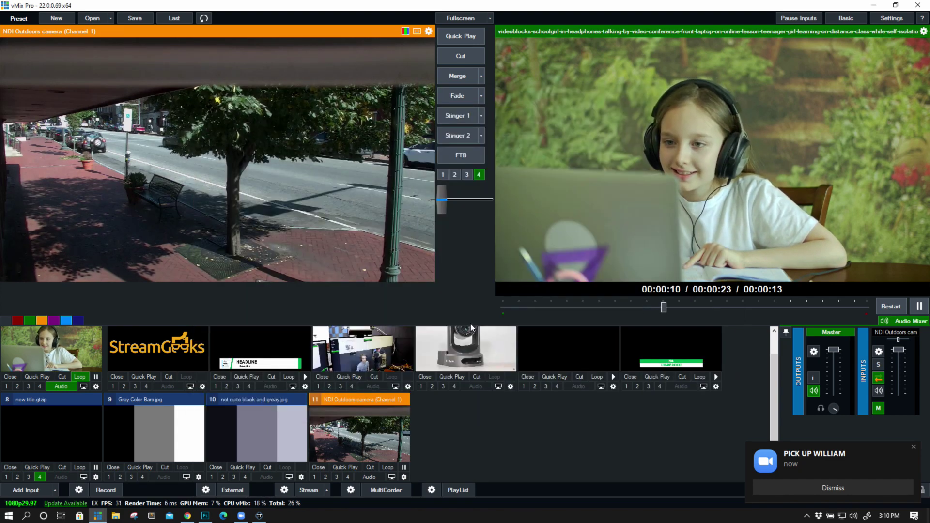